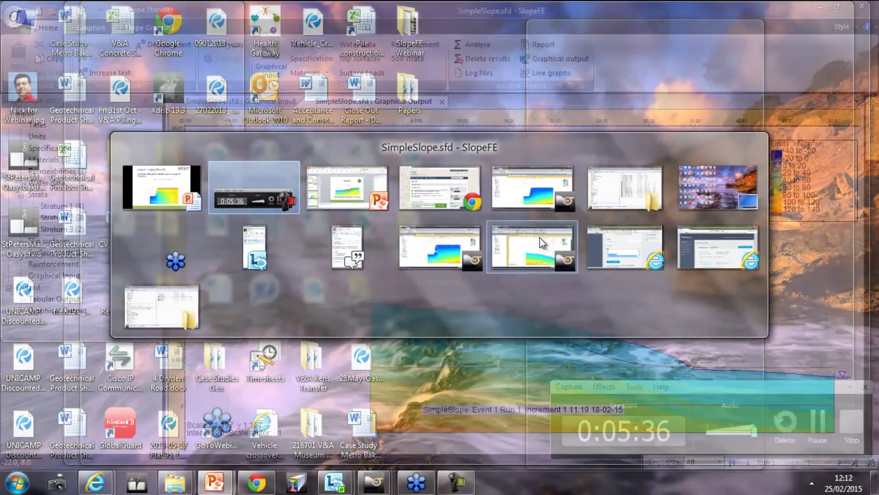
Show the ADB_Open_Cut_Slope_102.sfd graphical output with pore pressure contours from 0 to 500 kN/m².
{"action": "left_click", "coordinate": [539, 199]}
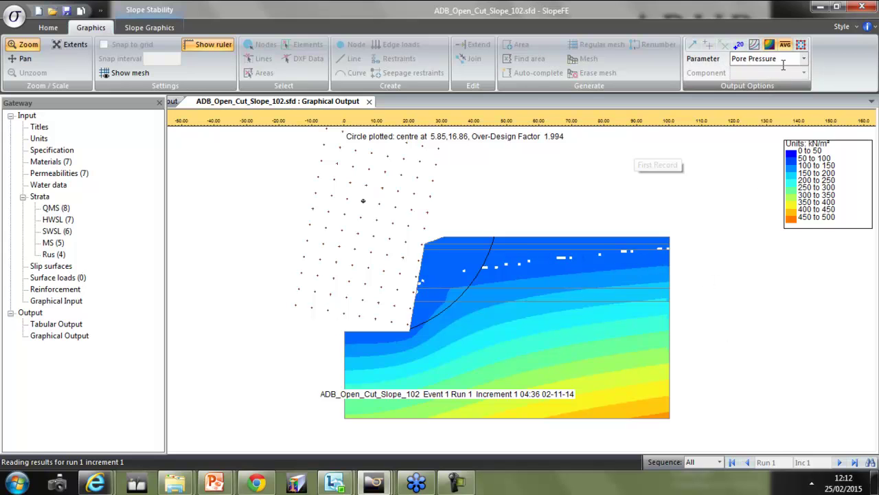
Switch the output parameter to Piezometric Head, giving contours from -24 to 6 m.
{"action": "left_click", "coordinate": [804, 59]}
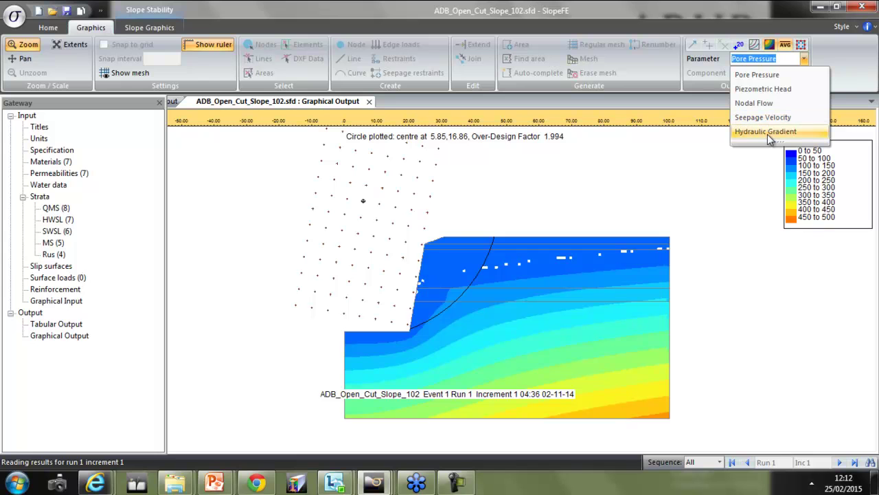
{"action": "left_click", "coordinate": [758, 92]}
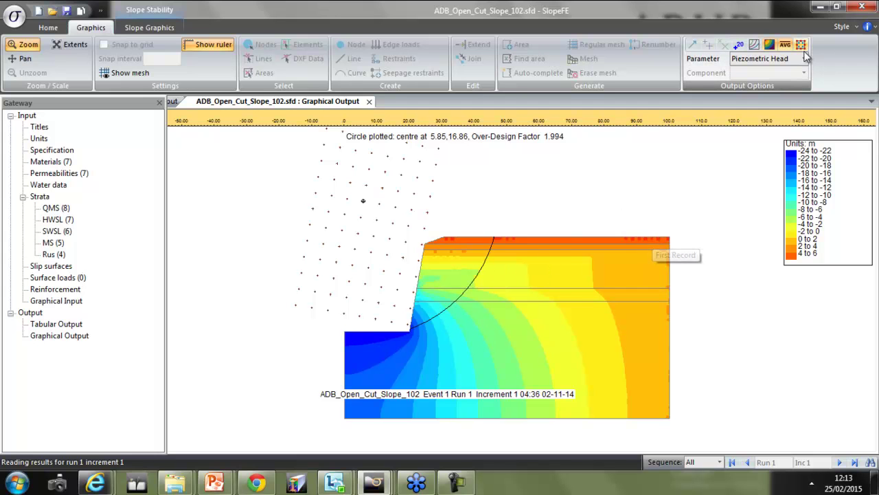
Plot piezometric head as contour lines with nodal value labels and zoom into the cut toe.
{"action": "left_click", "coordinate": [757, 46]}
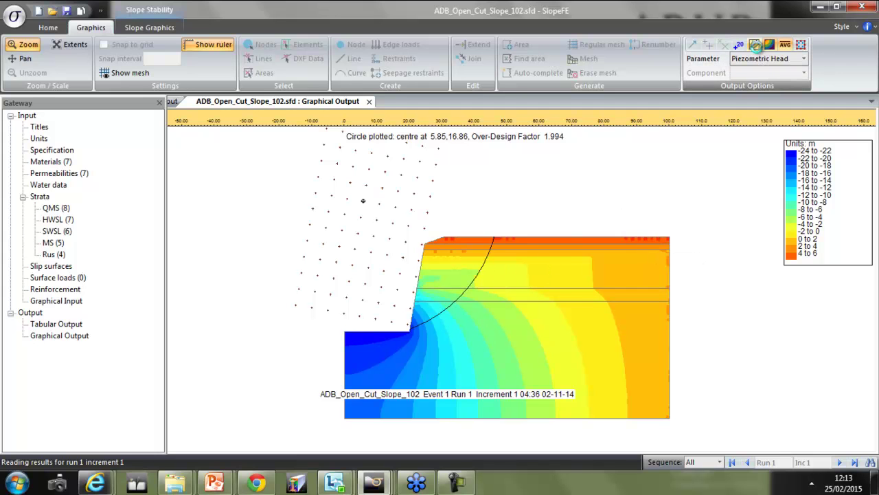
{"action": "left_click", "coordinate": [739, 46]}
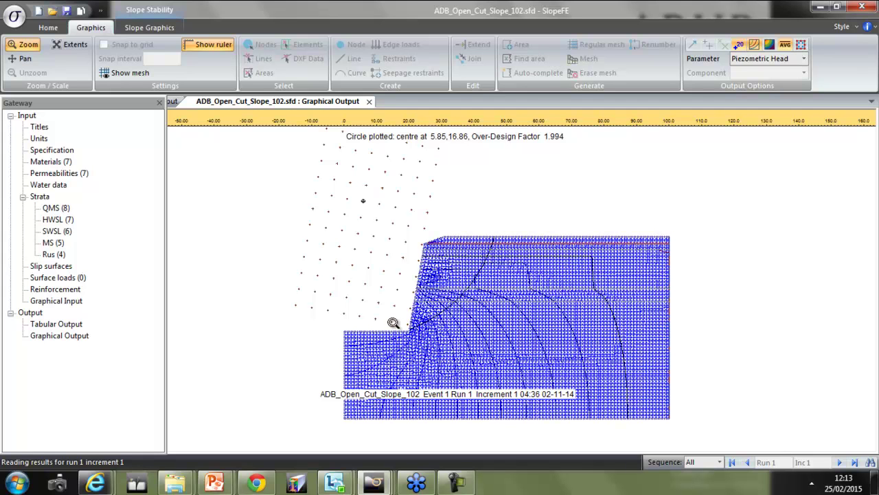
{"action": "left_click_drag", "start_coordinate": [374, 289], "coordinate": [487, 391]}
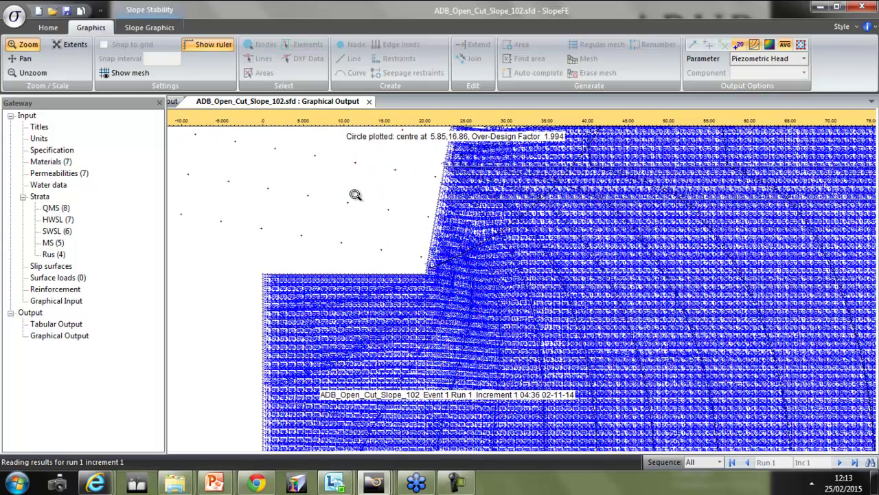
{"action": "left_click_drag", "start_coordinate": [356, 195], "coordinate": [488, 310]}
{"action": "left_click_drag", "start_coordinate": [416, 268], "coordinate": [560, 394]}
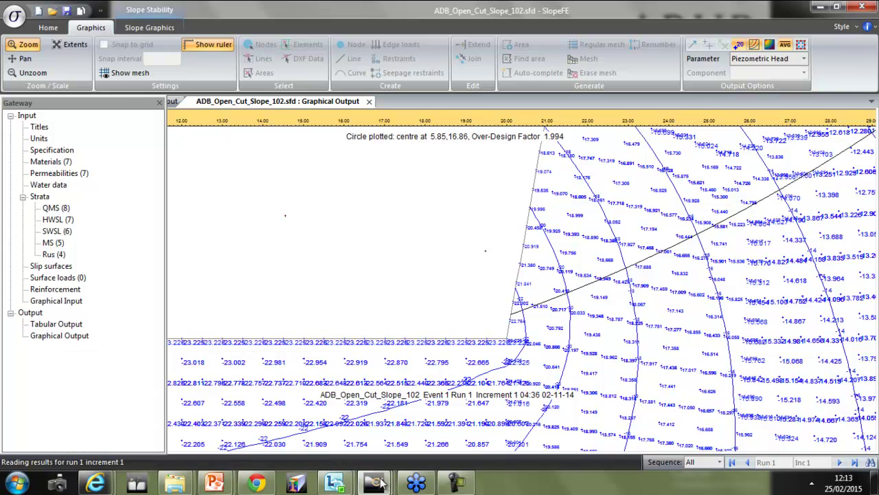
{"action": "mouse_move", "coordinate": [382, 483]}
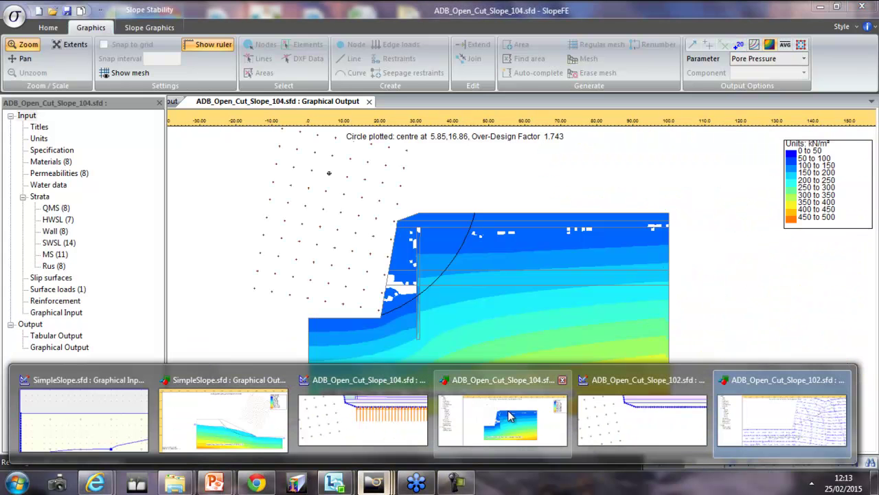
Show the ADB_Open_Cut_Slope_104 pore pressure plot with its 1.743 Over-Design Factor slip circle.
{"action": "left_click", "coordinate": [507, 412]}
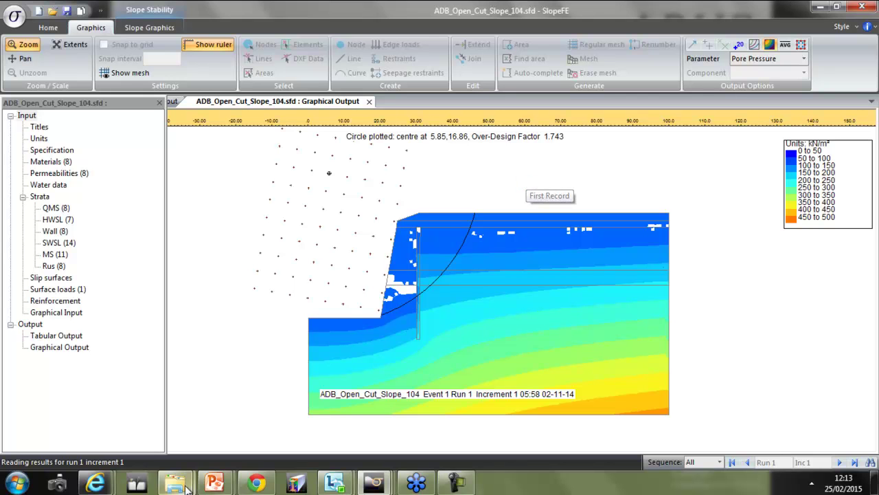
Resume the slide show and advance past Future Plans to slide 18, 'Trialling SlopeFE'.
{"action": "mouse_move", "coordinate": [227, 480]}
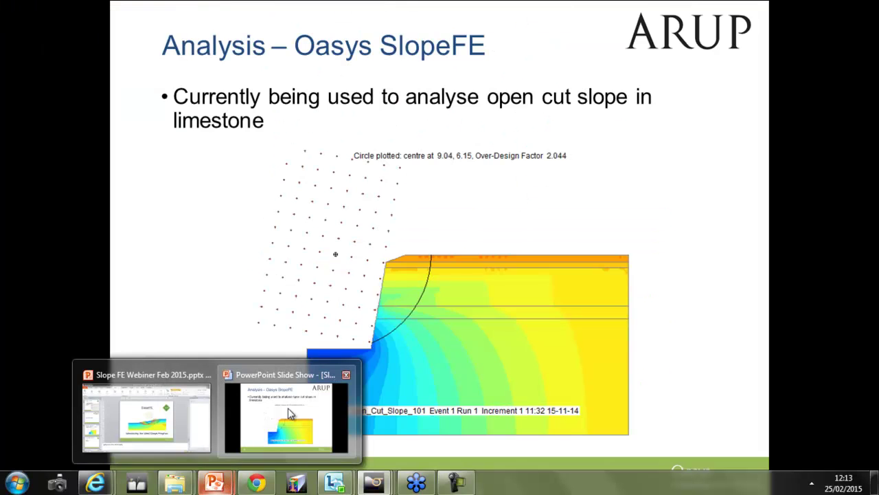
{"action": "left_click", "coordinate": [288, 411]}
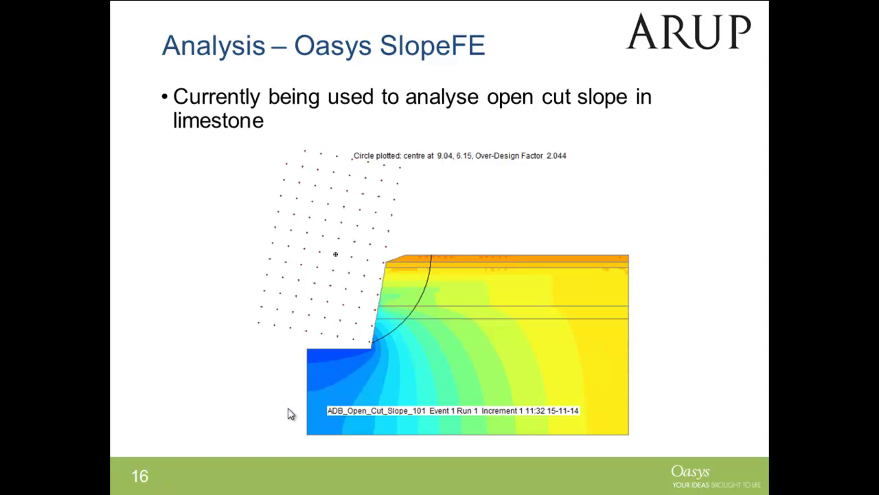
{"action": "left_click", "coordinate": [289, 414]}
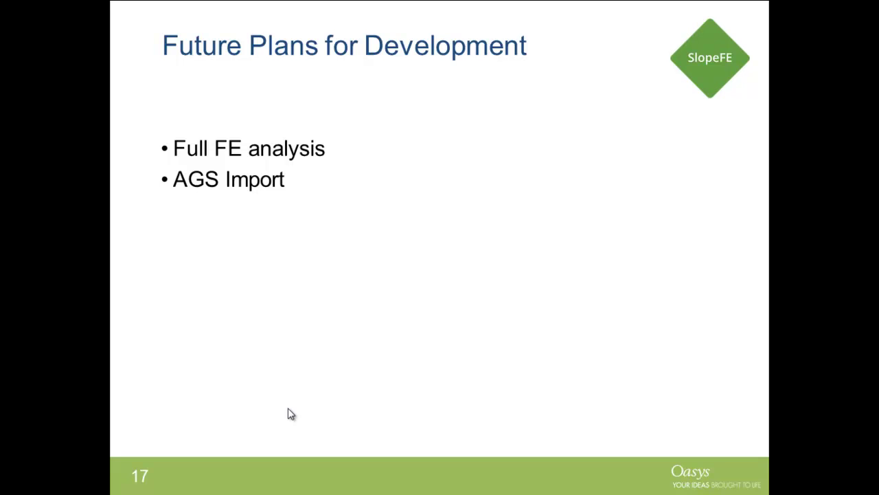
{"action": "left_click", "coordinate": [291, 414]}
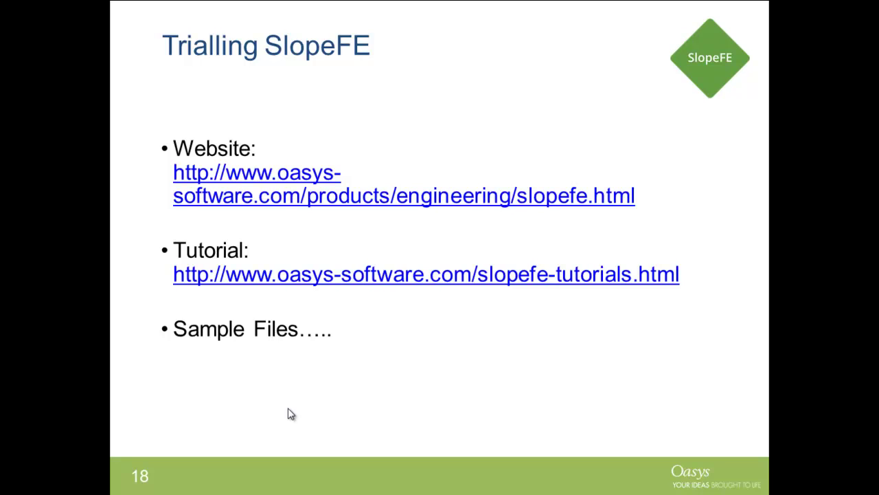
{"action": "key", "text": "alt+Tab"}
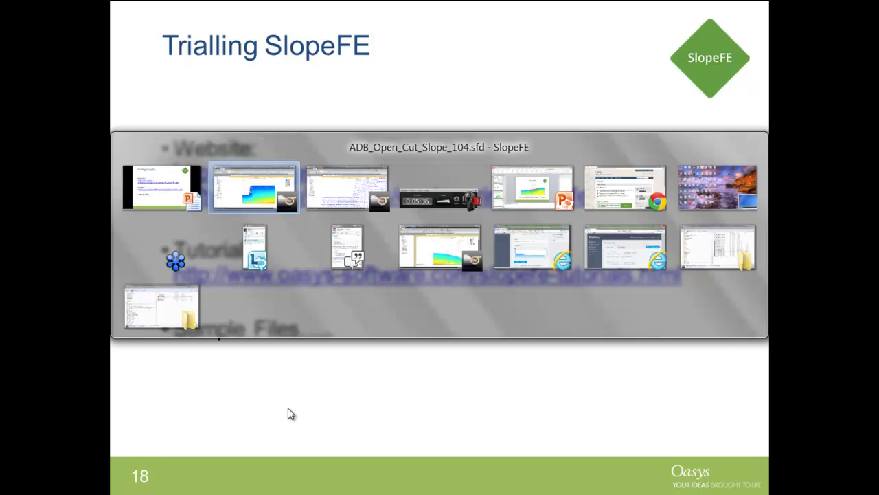
Open the Slope Video Tutorials page from the SlopeFE product page, then resume slide 18.
{"action": "mouse_move", "coordinate": [523, 262]}
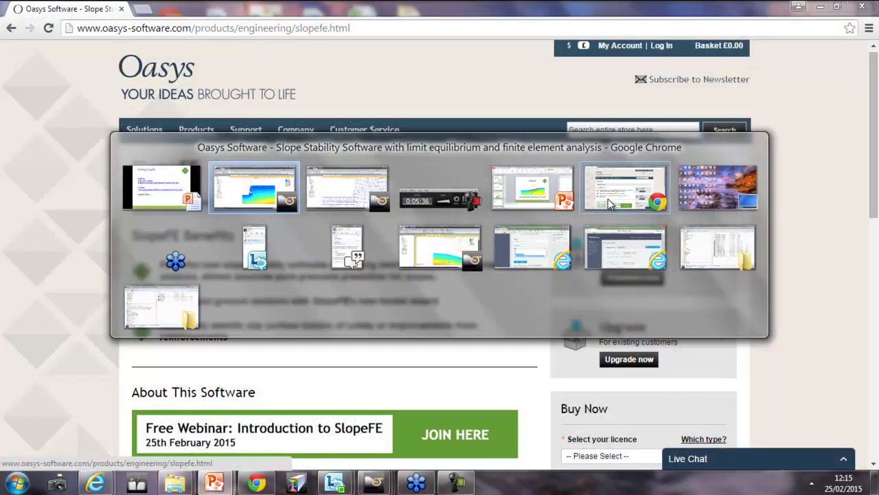
{"action": "left_click", "coordinate": [608, 198]}
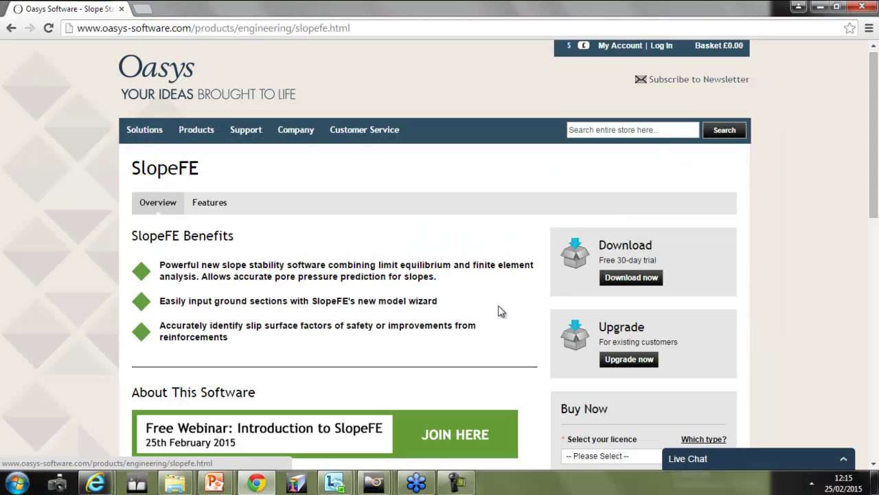
{"action": "left_click_drag", "start_coordinate": [877, 119], "coordinate": [867, 282]}
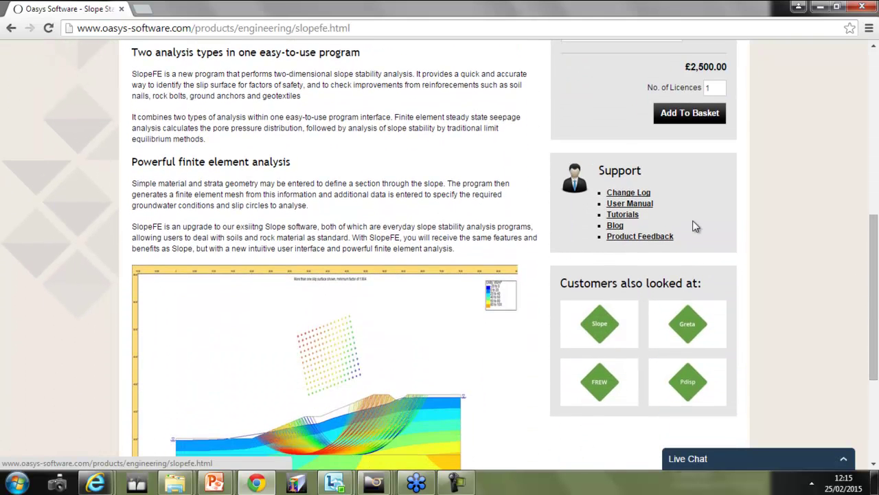
{"action": "left_click", "coordinate": [631, 218]}
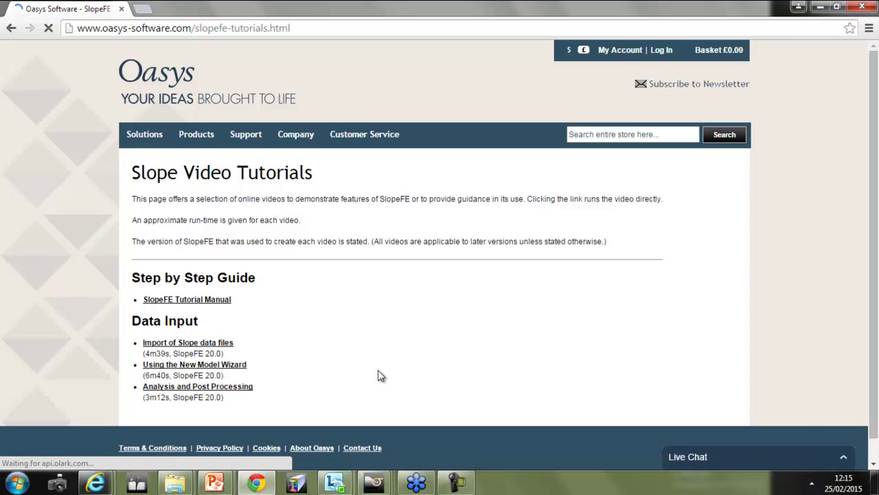
{"action": "mouse_move", "coordinate": [215, 483]}
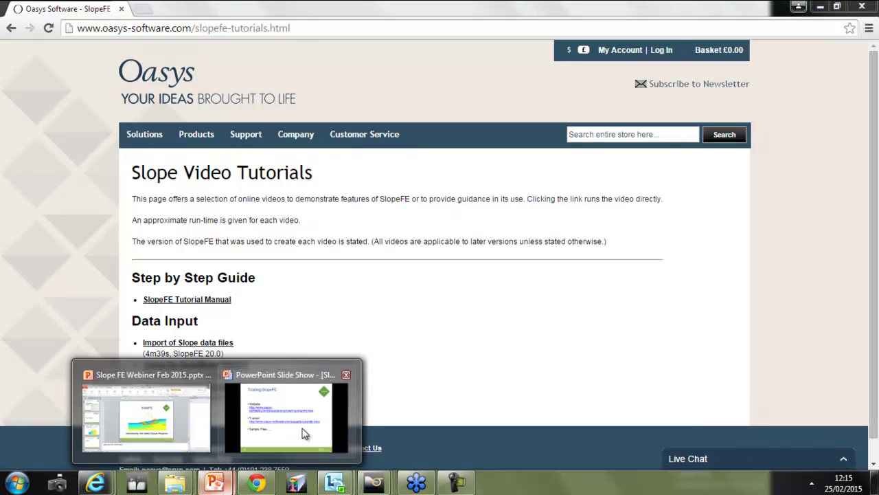
{"action": "left_click", "coordinate": [303, 429]}
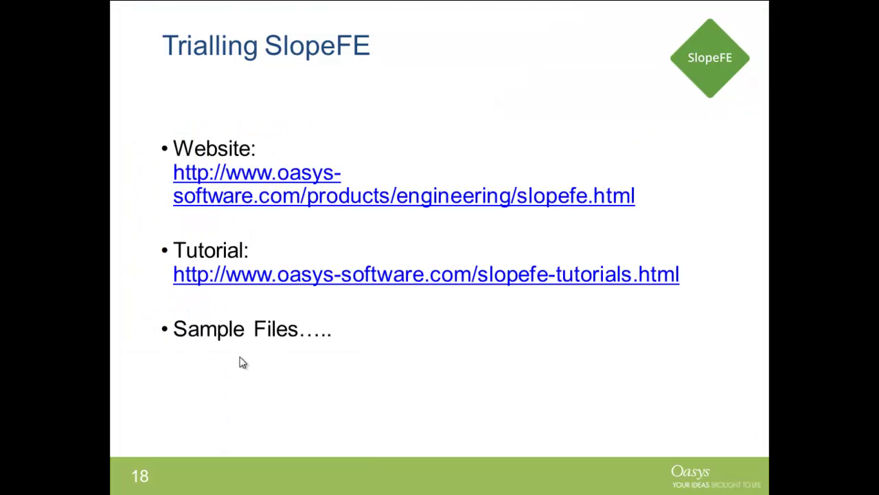
Switch to SlopeFE showing SimpleSlope.sfd's graphical output with the FoS 0.965 slip circle.
{"action": "key", "text": "alt+Tab"}
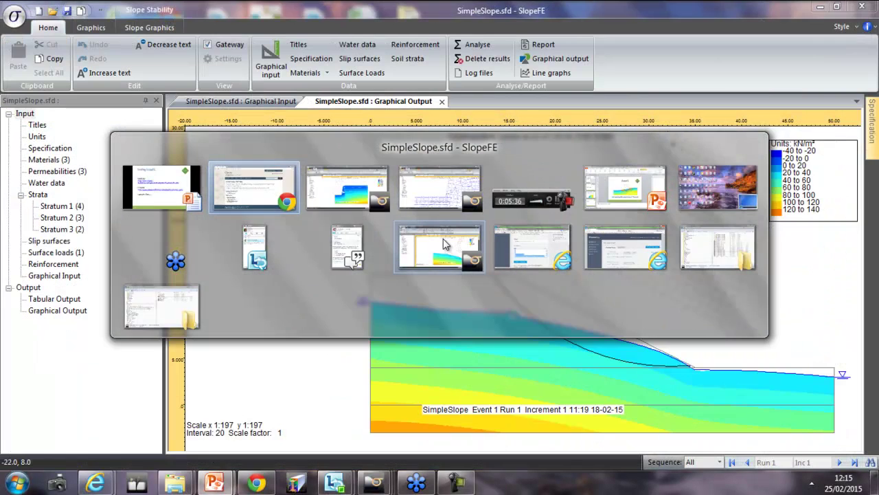
{"action": "left_click", "coordinate": [443, 244]}
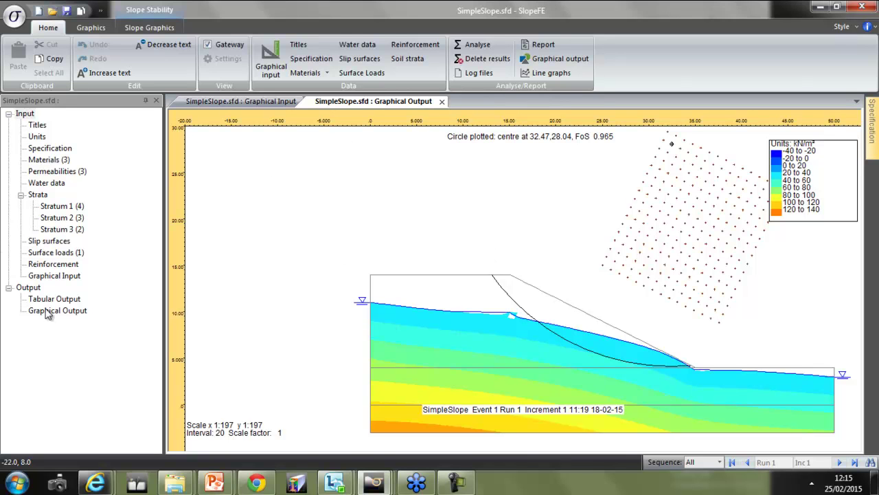
Review SimpleSlope's reinforcement and slip surface data, then open the Permeabilities table.
{"action": "double_click", "coordinate": [64, 266]}
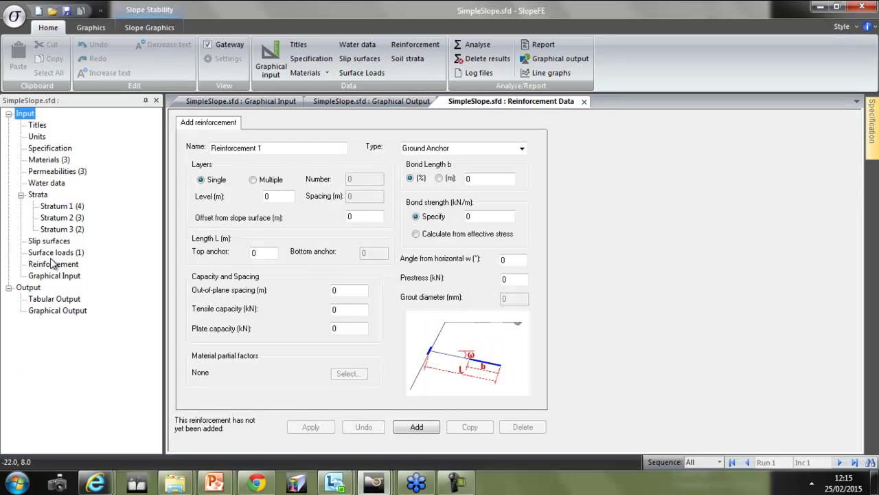
{"action": "double_click", "coordinate": [49, 242]}
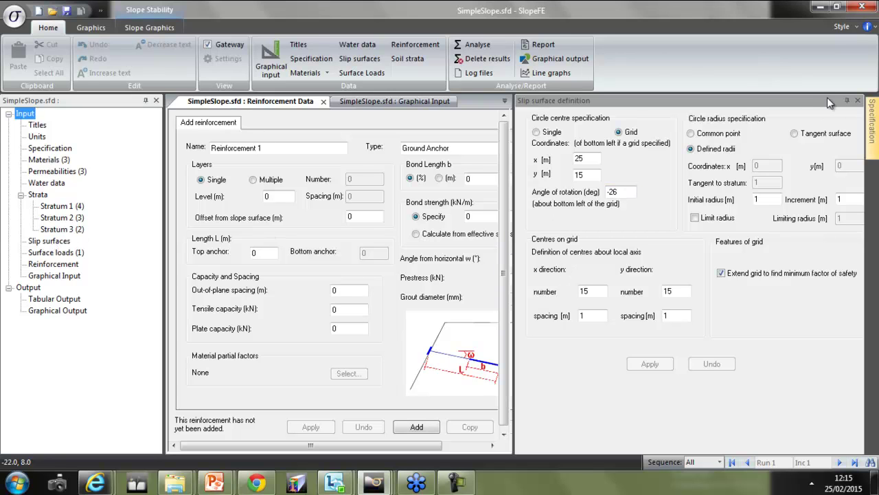
{"action": "left_click", "coordinate": [857, 101]}
{"action": "left_click", "coordinate": [41, 173]}
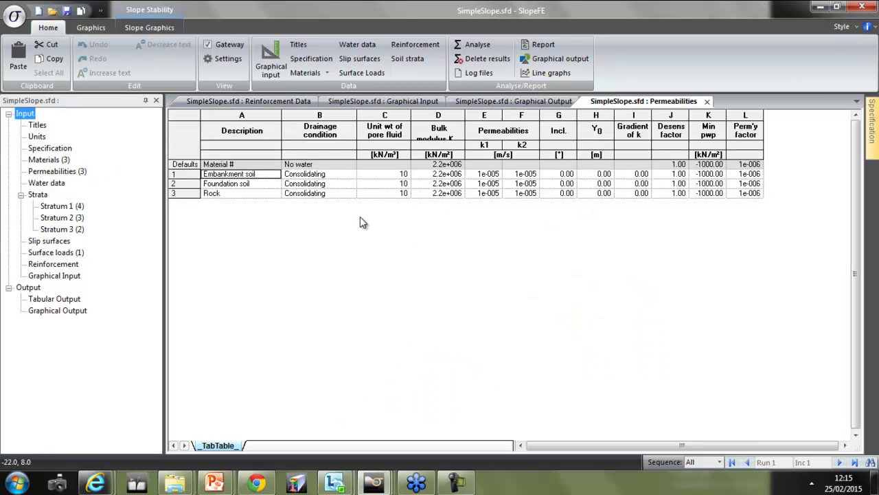
{"action": "left_click", "coordinate": [348, 176]}
{"action": "left_click", "coordinate": [351, 176]}
{"action": "left_click", "coordinate": [351, 176]}
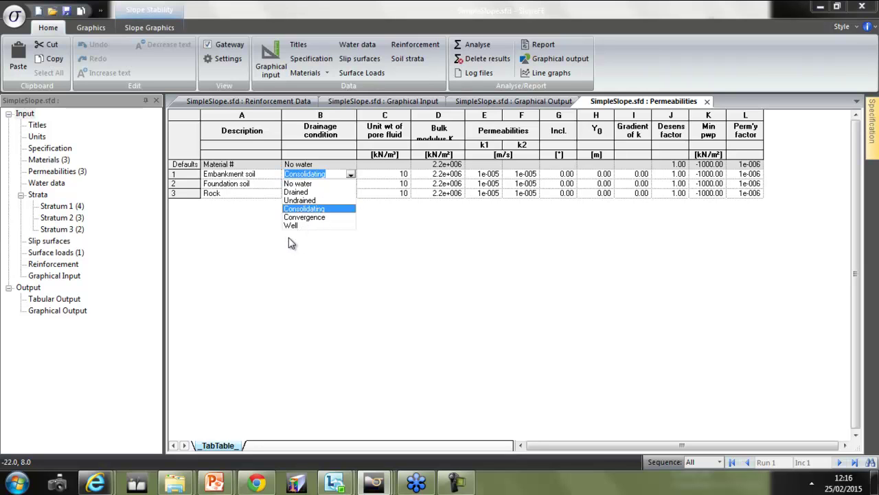
{"action": "left_click", "coordinate": [261, 281]}
{"action": "left_click", "coordinate": [68, 149]}
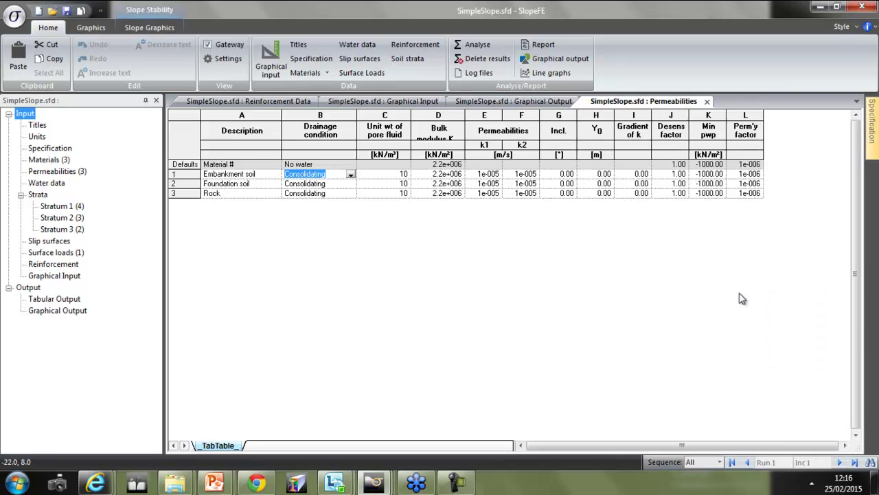
{"action": "mouse_move", "coordinate": [873, 144]}
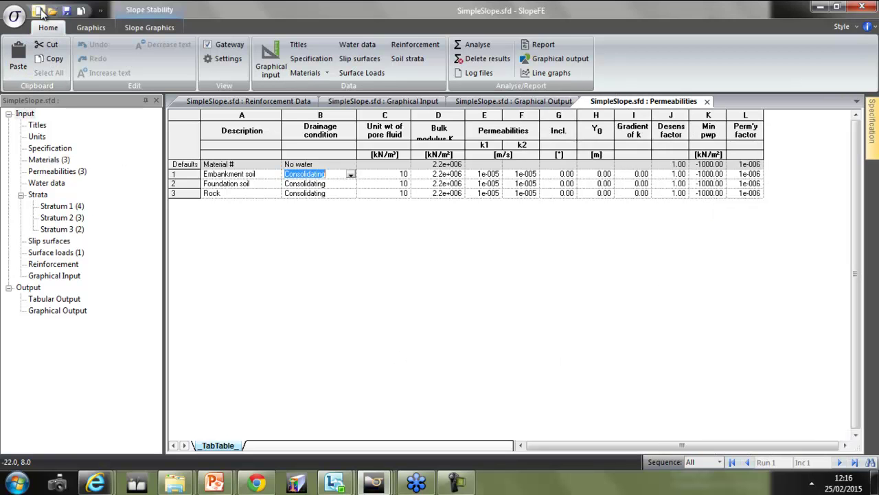
Start a new model and advance through Material and Stratum pages to Slip Surface Definition.
{"action": "left_click", "coordinate": [39, 12]}
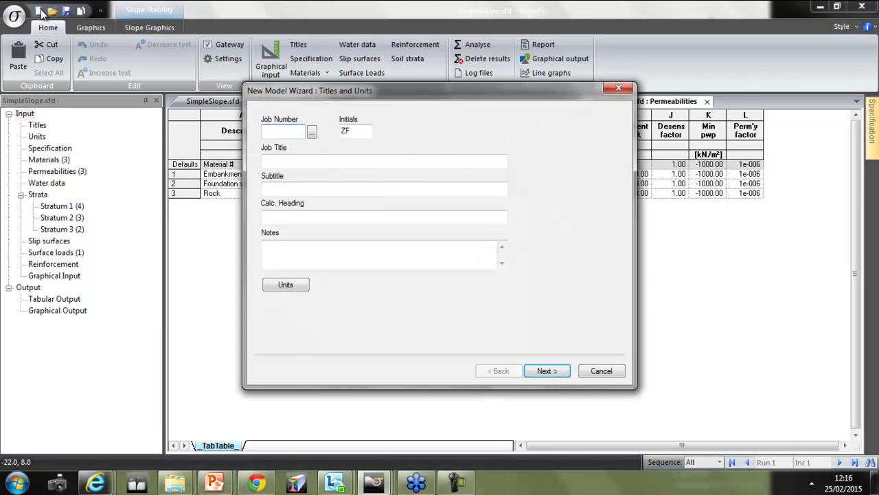
{"action": "left_click", "coordinate": [559, 375]}
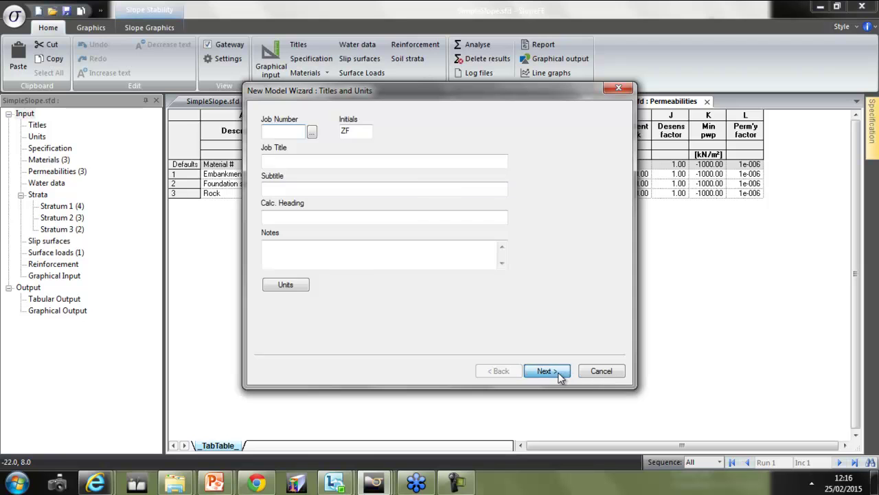
{"action": "left_click", "coordinate": [559, 375]}
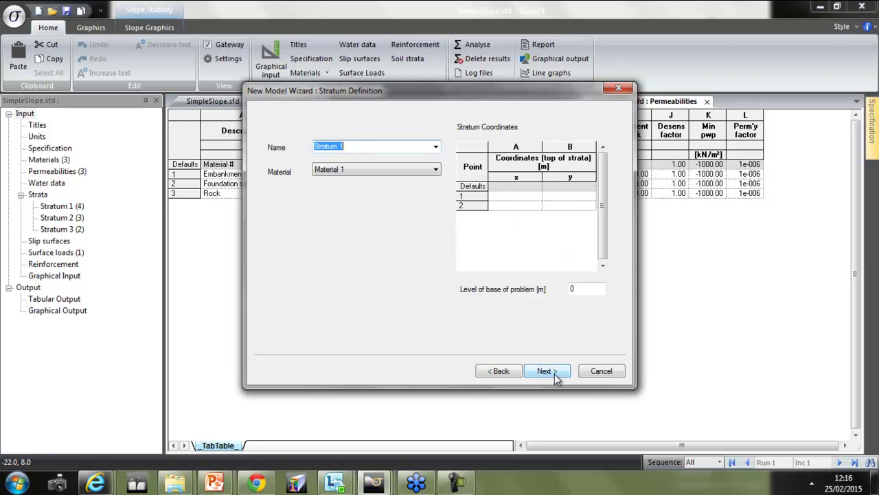
{"action": "left_click", "coordinate": [540, 371]}
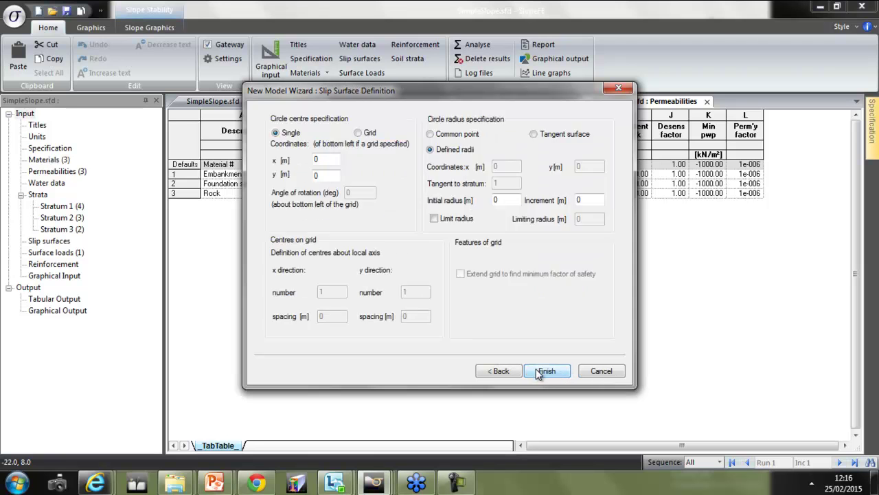